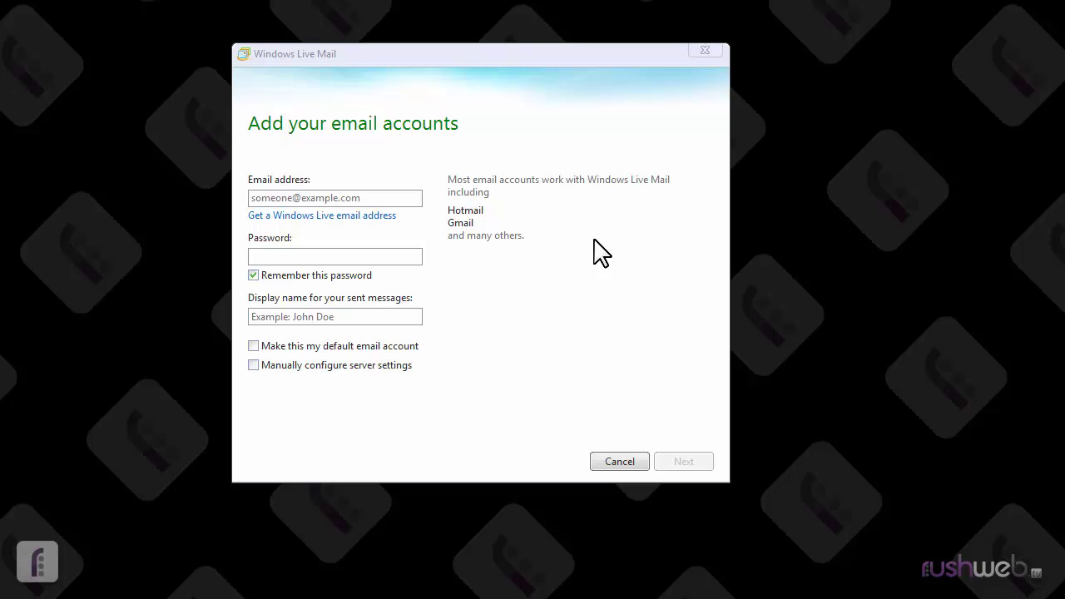
Enter the account's e-mail address, password and display name, and choose manual server configuration.
{"action": "left_click", "coordinate": [376, 197]}
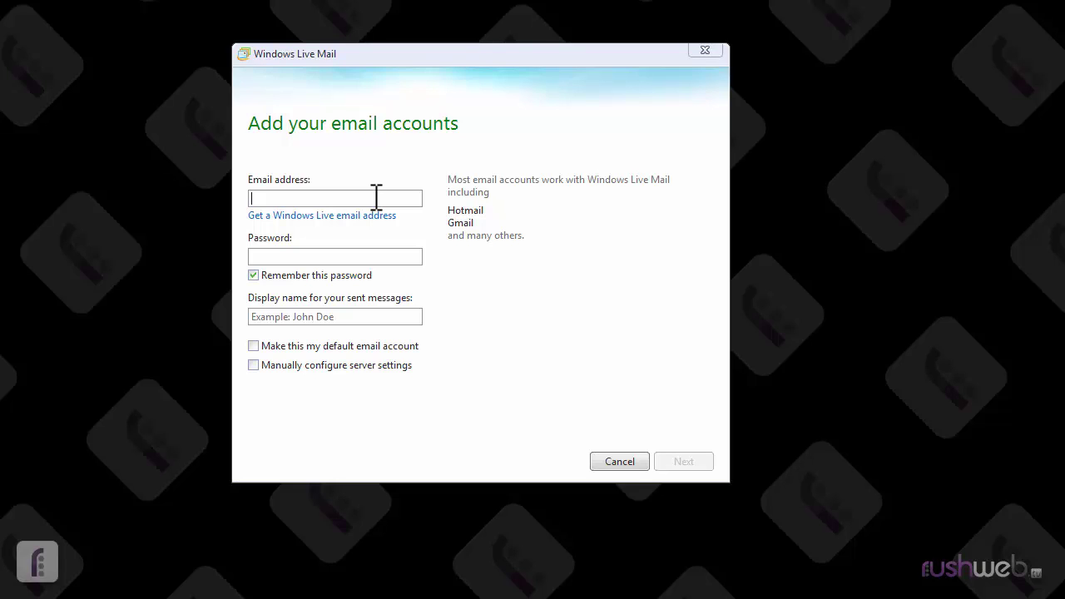
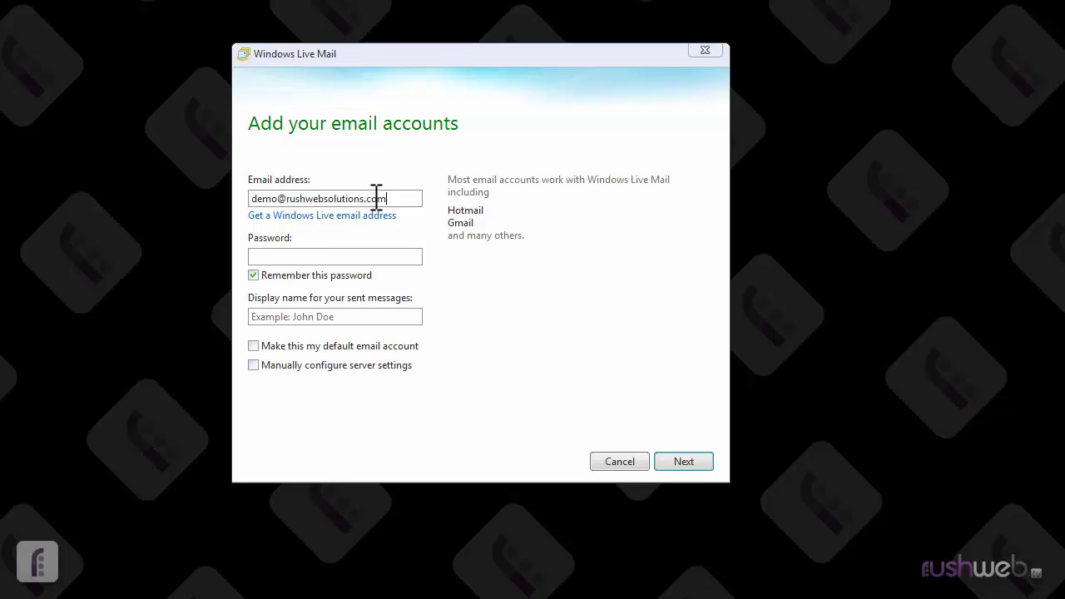
{"action": "key", "text": "Tab"}
{"action": "type", "text": "••••••••••"}
{"action": "left_click", "coordinate": [354, 315]}
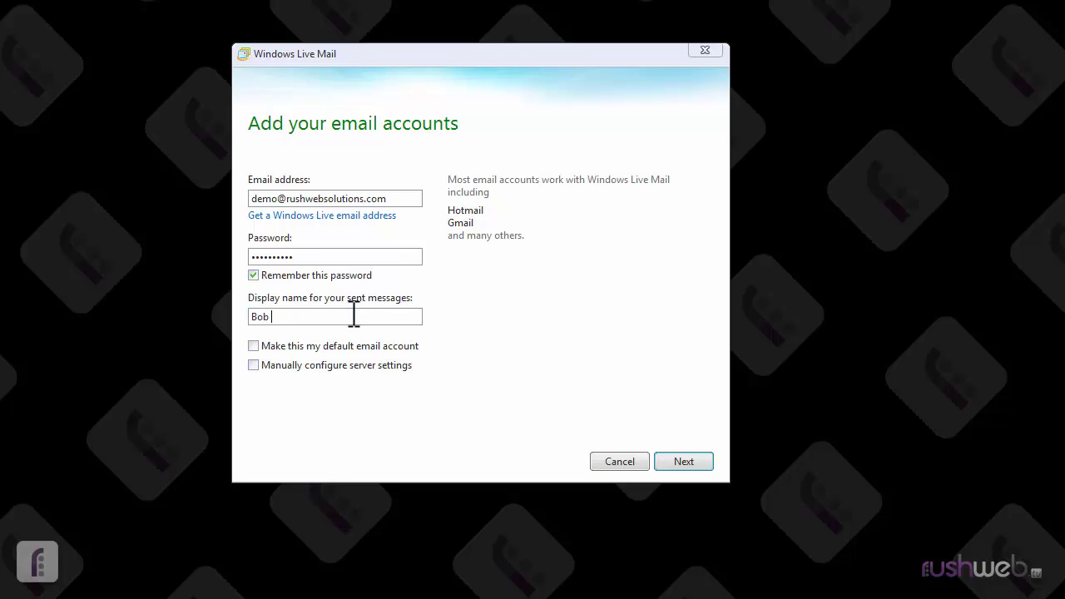
{"action": "left_click", "coordinate": [253, 366]}
Change the incoming server type from POP to IMAP, which sets the port to 143.
{"action": "left_click", "coordinate": [691, 464]}
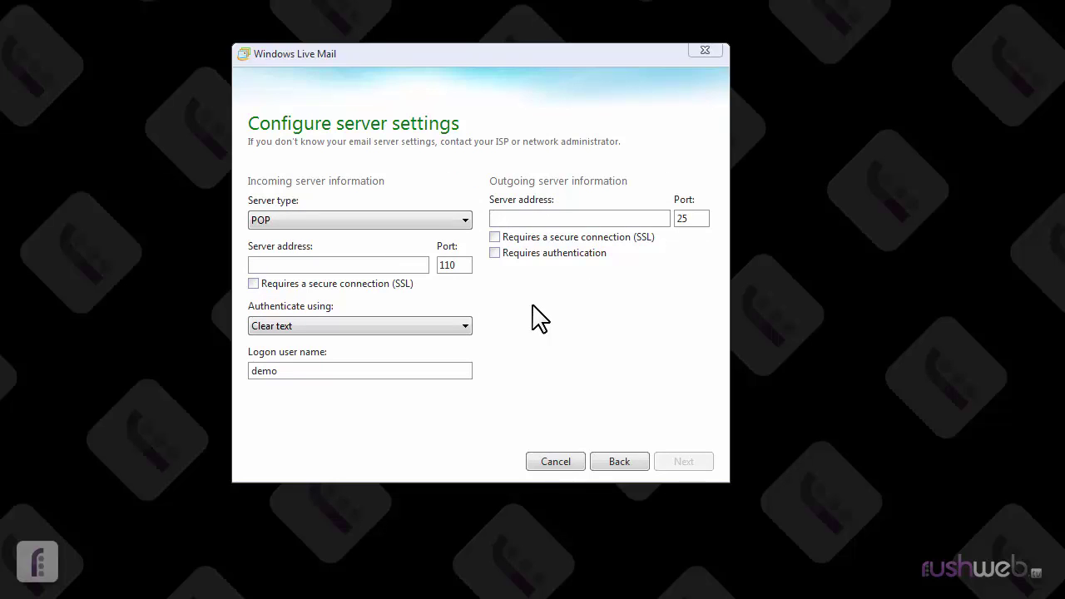
{"action": "left_click", "coordinate": [442, 220]}
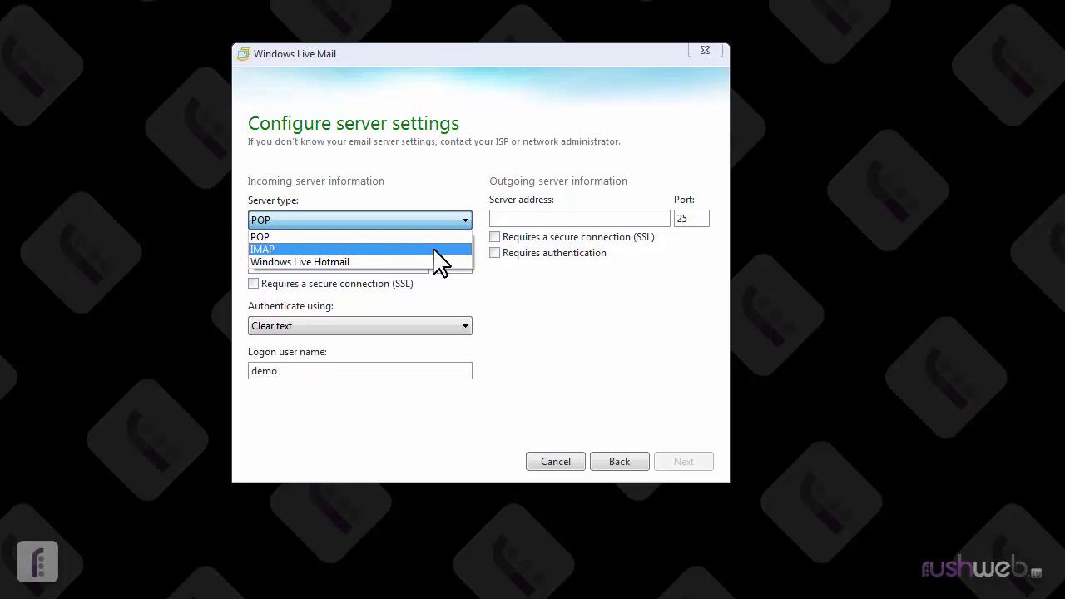
{"action": "left_click", "coordinate": [433, 239]}
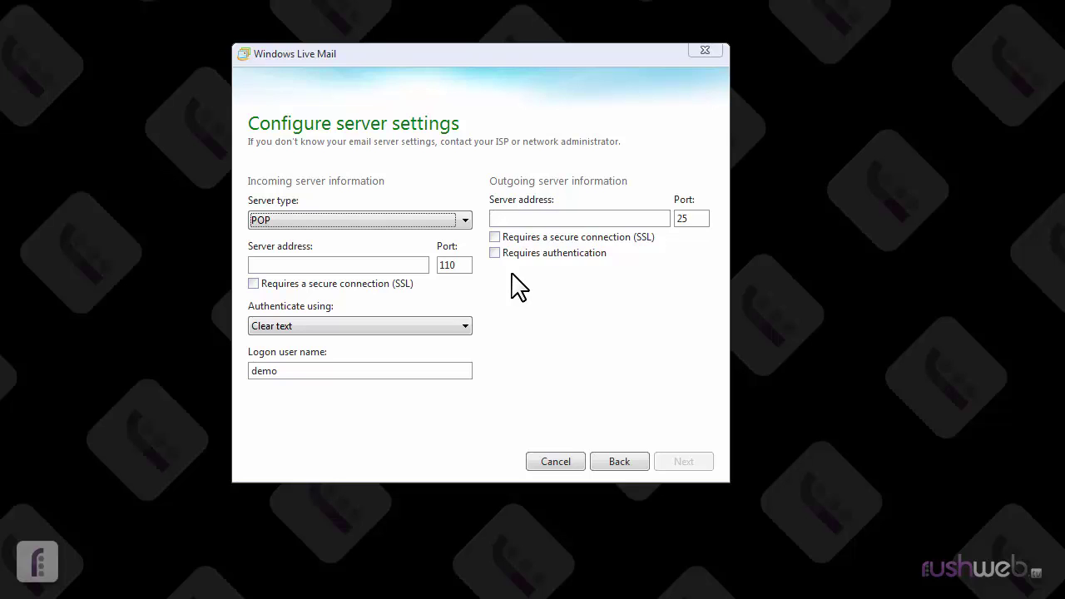
{"action": "left_click", "coordinate": [460, 221]}
{"action": "left_click", "coordinate": [429, 250]}
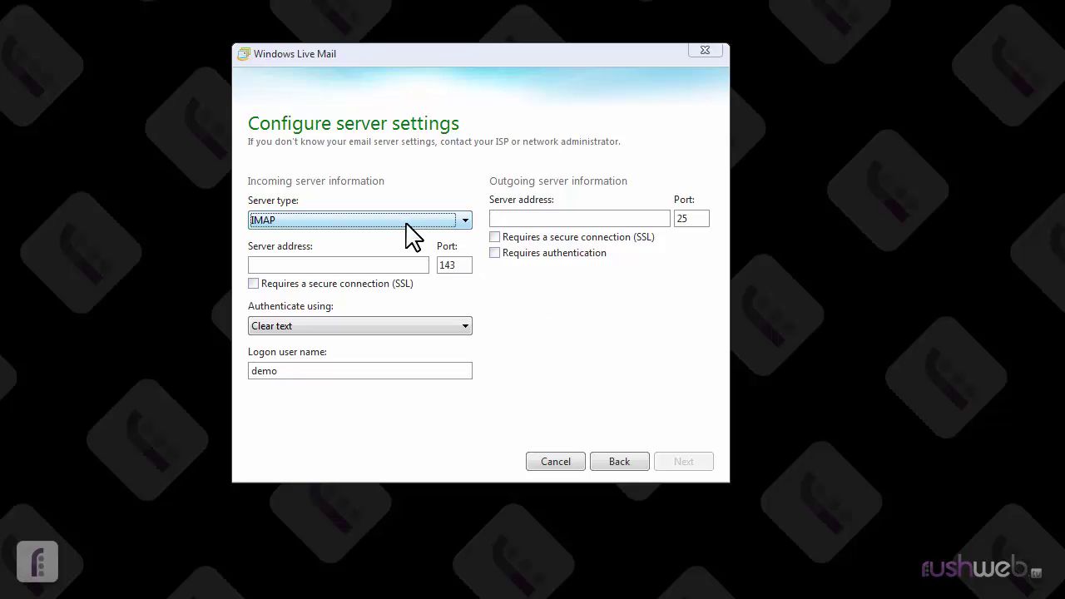
Set the incoming server to mail.rushwebsolutions.com on port 143, leaving SSL unchecked.
{"action": "left_click", "coordinate": [374, 264]}
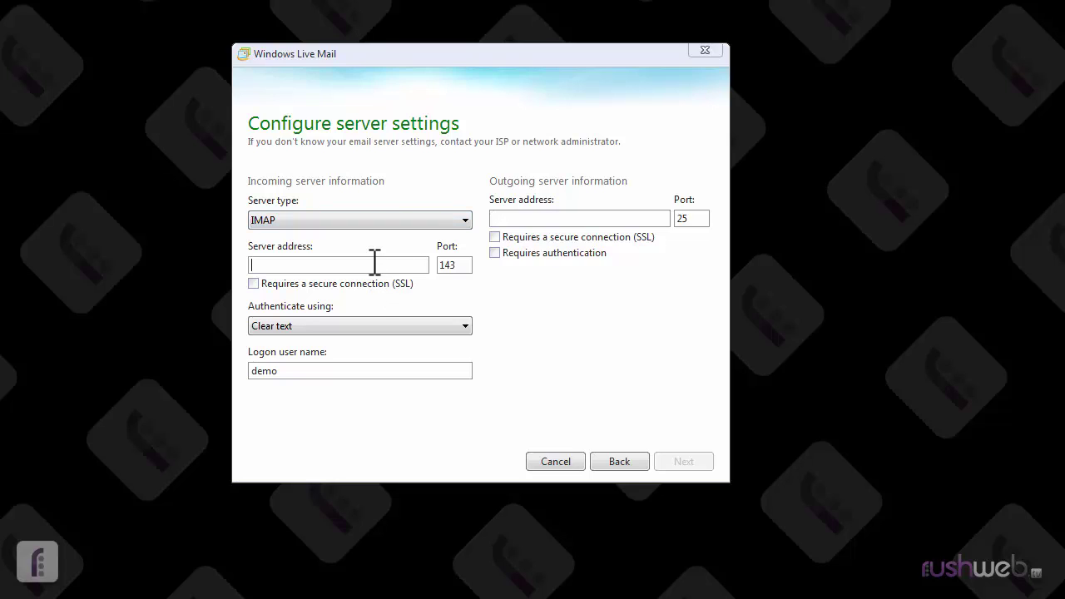
{"action": "type", "text": "mail."}
{"action": "type", "text": "rushwebsolutions.com"}
{"action": "left_click", "coordinate": [254, 283]}
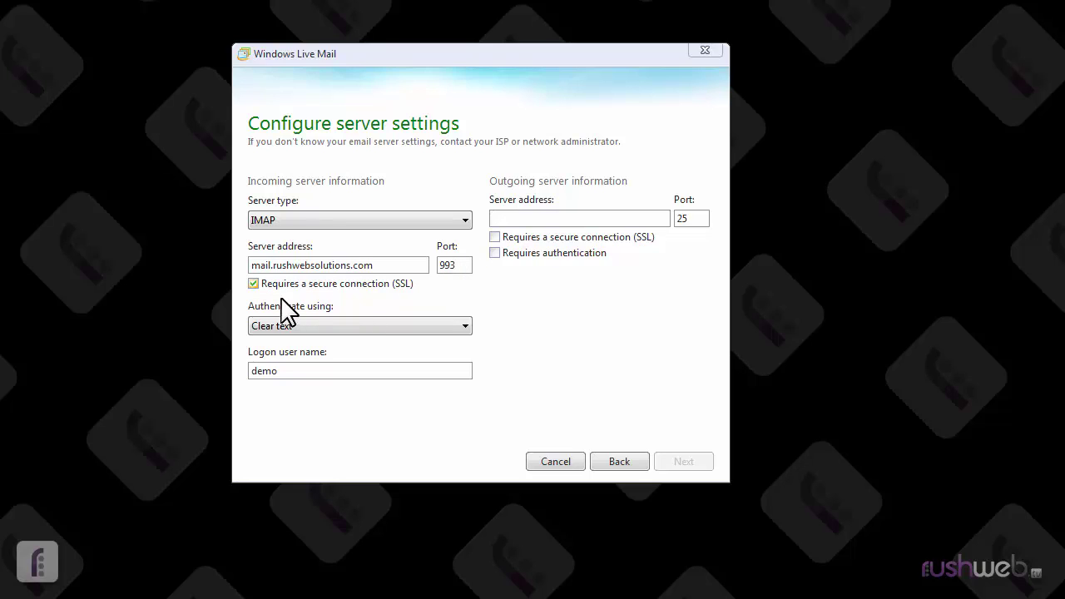
{"action": "left_click", "coordinate": [253, 283]}
{"action": "left_click", "coordinate": [252, 283]}
{"action": "left_click", "coordinate": [252, 283]}
Set the outgoing server to smtp.rushwebsolutions.com and change its port from 25 to 587.
{"action": "left_click", "coordinate": [554, 215]}
{"action": "type", "text": "sm"}
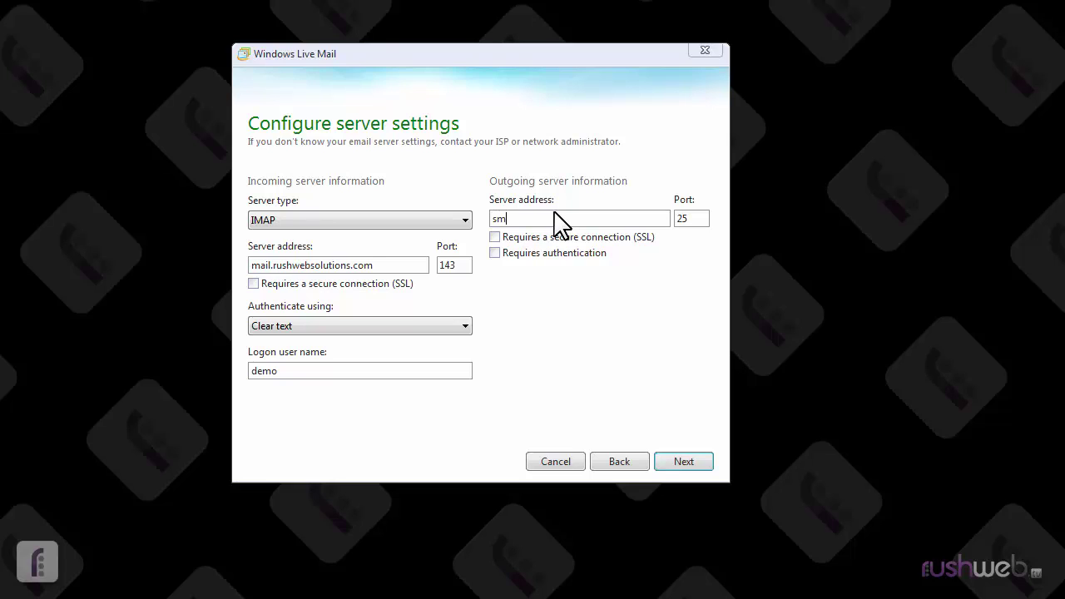
{"action": "type", "text": "tp.rushwebsolutions.com"}
{"action": "left_click_drag", "start_coordinate": [698, 219], "coordinate": [676, 219]}
{"action": "type", "text": "587"}
After trying SSL on port 465, keep outgoing port 587 without SSL and require authentication.
{"action": "left_click", "coordinate": [493, 237]}
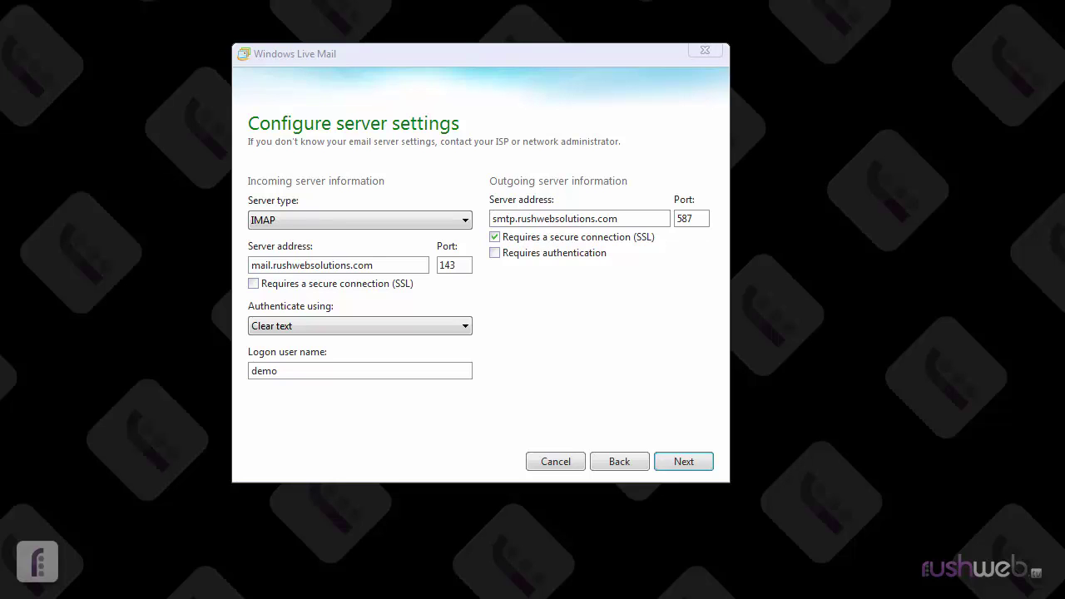
{"action": "double_click", "coordinate": [705, 216]}
{"action": "type", "text": "465"}
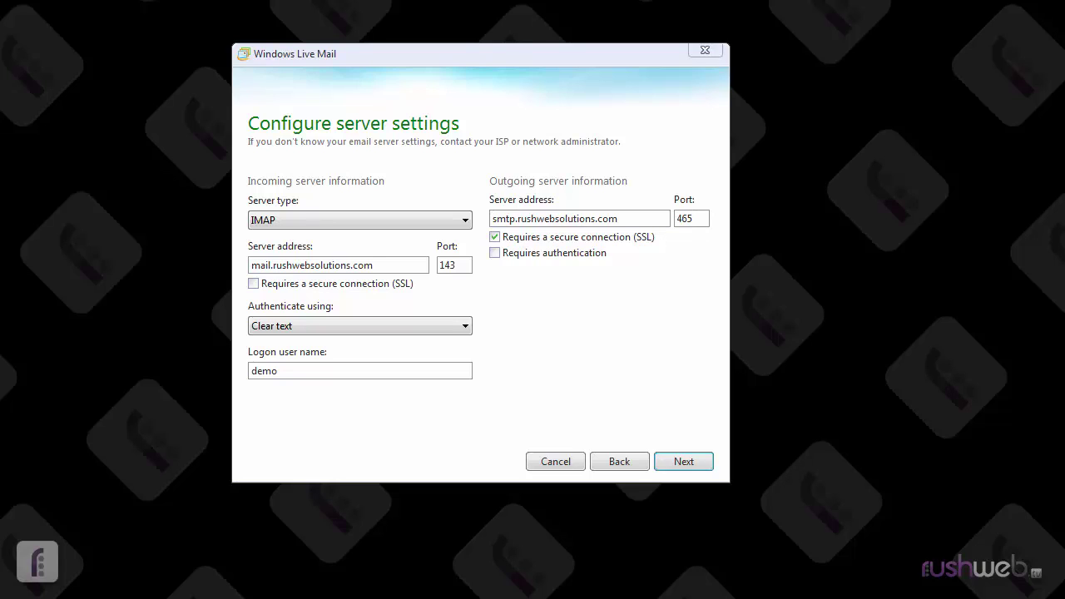
{"action": "left_click", "coordinate": [494, 238]}
{"action": "double_click", "coordinate": [698, 219]}
{"action": "type", "text": "587"}
{"action": "left_click", "coordinate": [494, 252]}
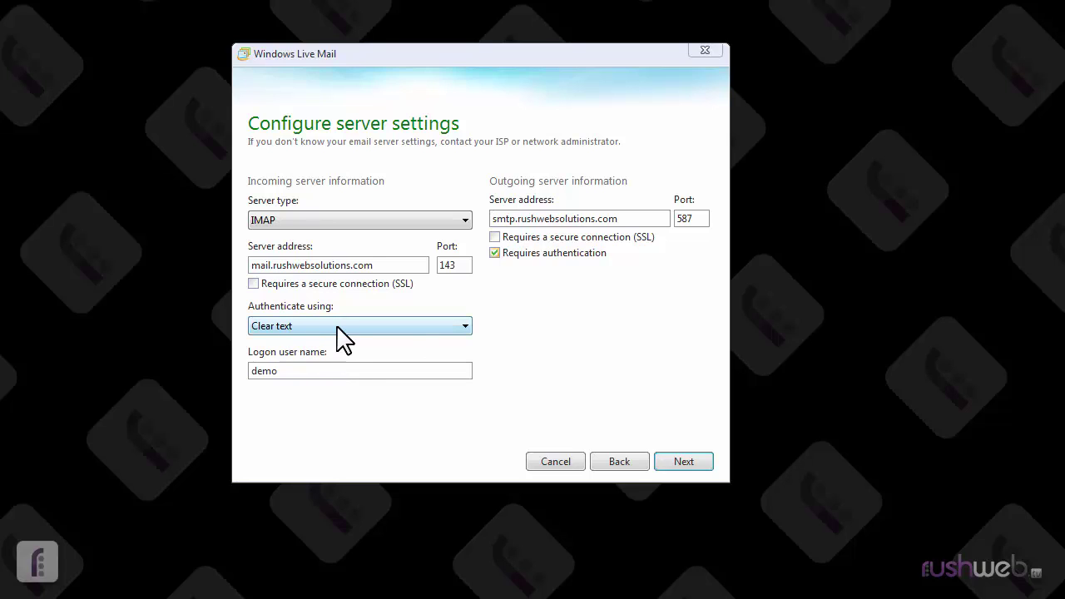
Complete the logon user name as the full e-mail address and finish adding the account.
{"action": "left_click", "coordinate": [332, 375]}
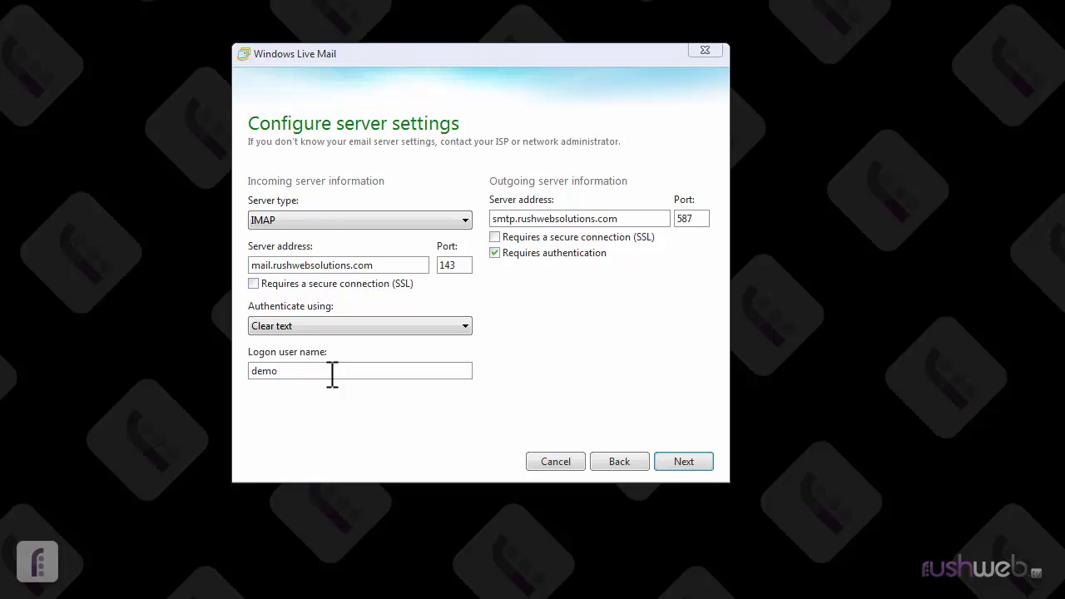
{"action": "type", "text": "@rushwebsolutions.com"}
{"action": "left_click", "coordinate": [679, 463]}
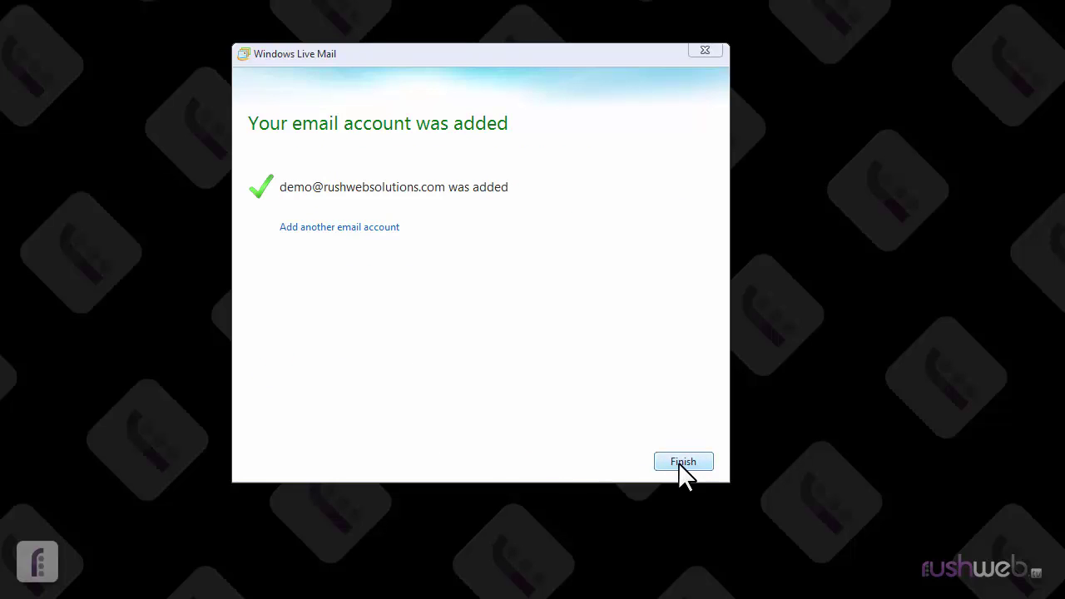